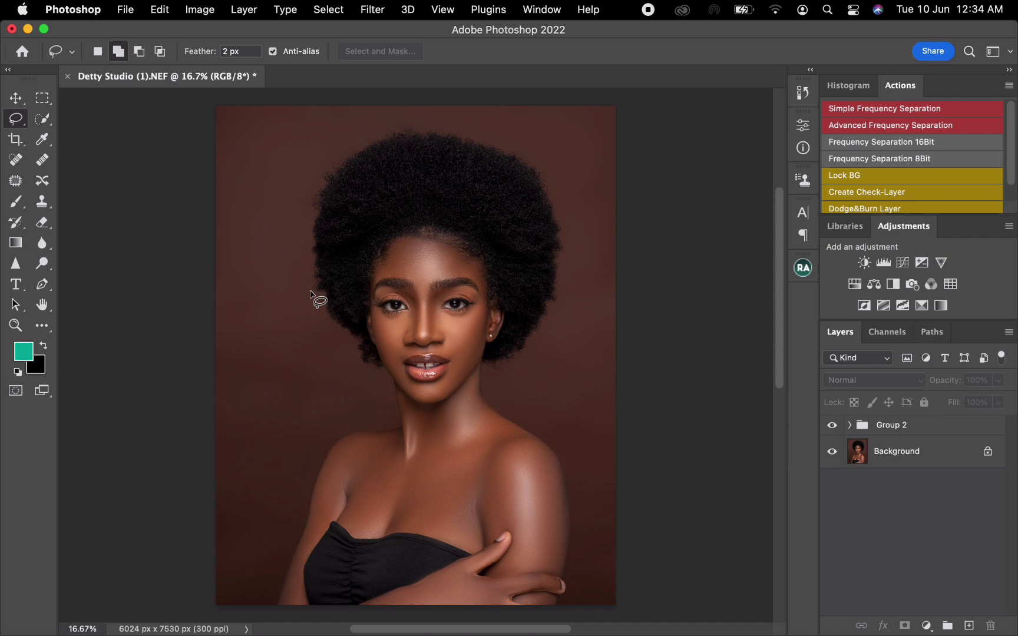
Toggle the visibility of Group 2 off and on to compare the portrait with and without the earlier retouching
left_click(910, 434)
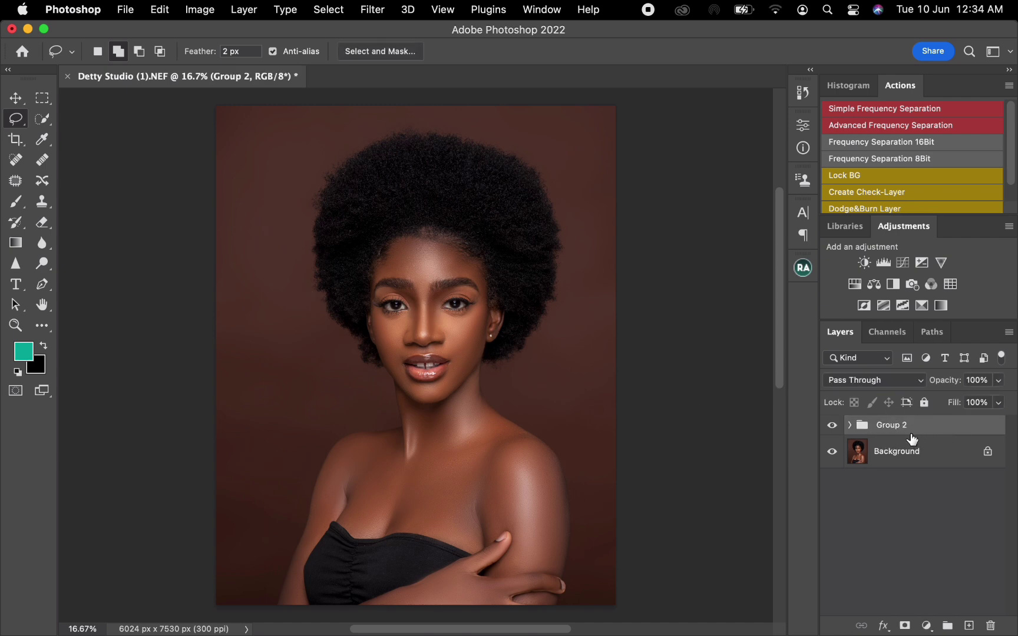
left_click(832, 426)
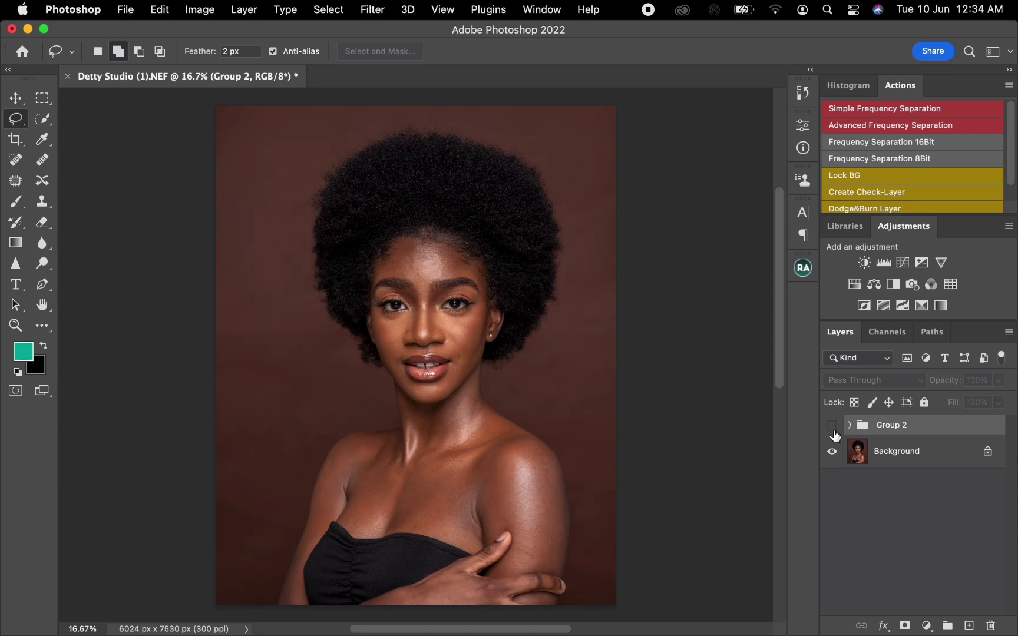
left_click(832, 427)
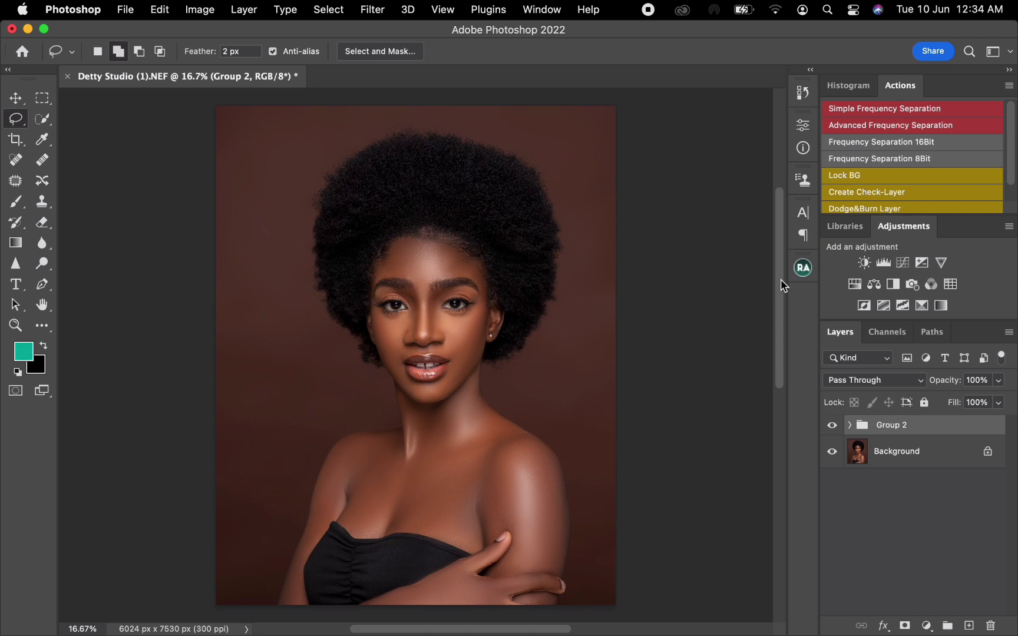
Run the Magical Skin Tone action from the Beauty Retouch panel above Group 2
left_click(804, 272)
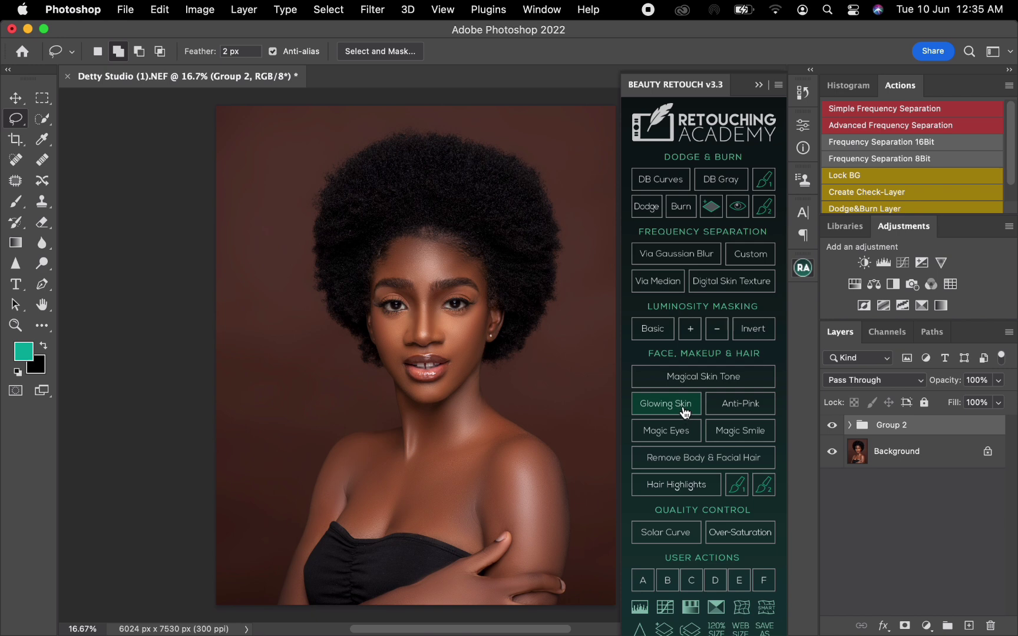
left_click(715, 381)
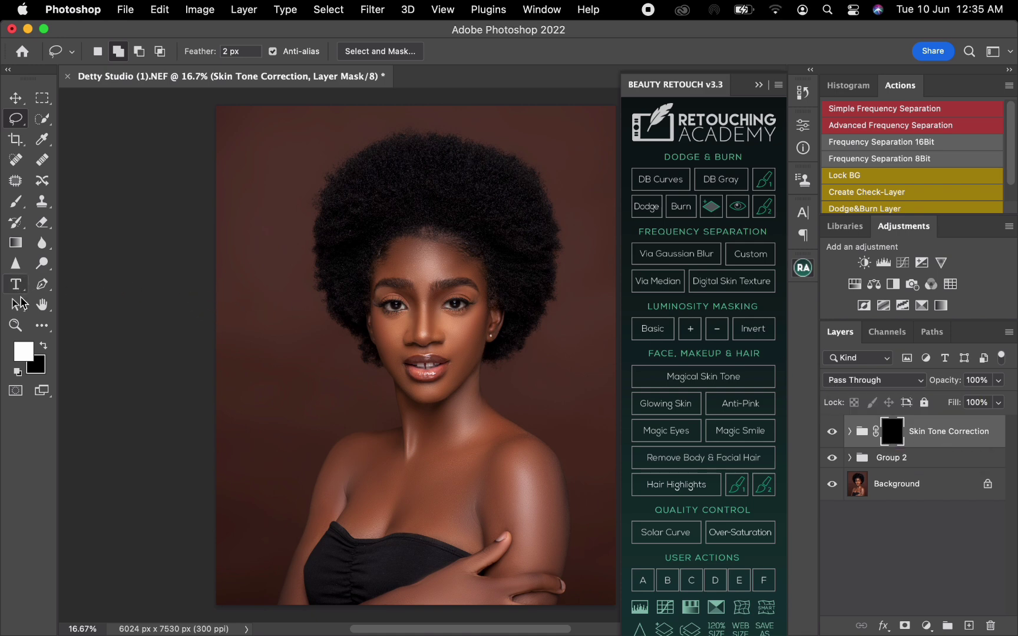
Paint white over the face on the Skin Tone Correction mask with a 200 px brush at 50% hardness, leaving out eyes and lips, with the mask overlay shown
left_click(16, 202)
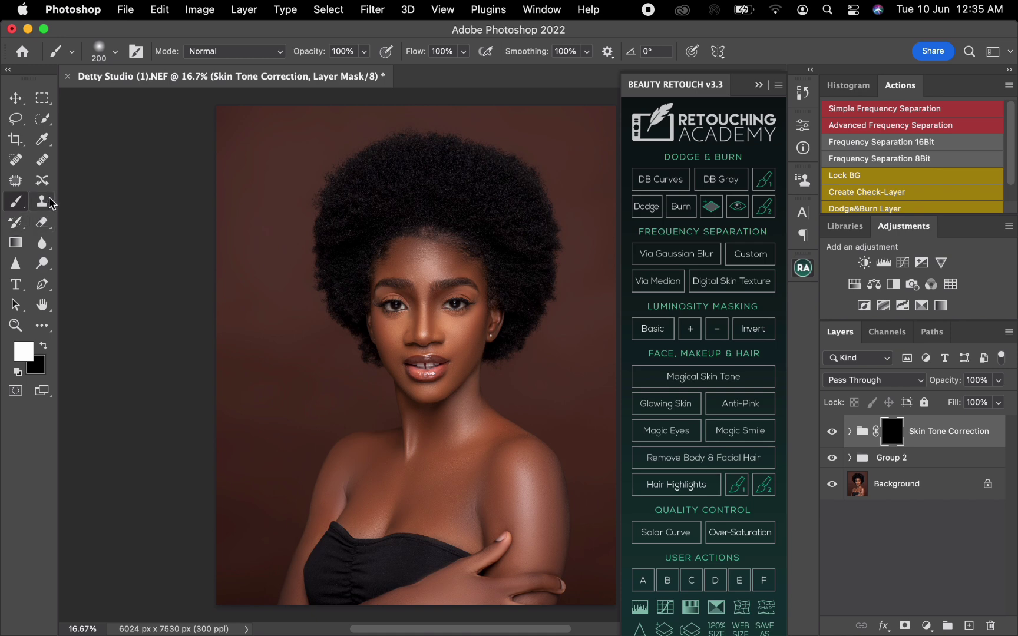
right_click(313, 316)
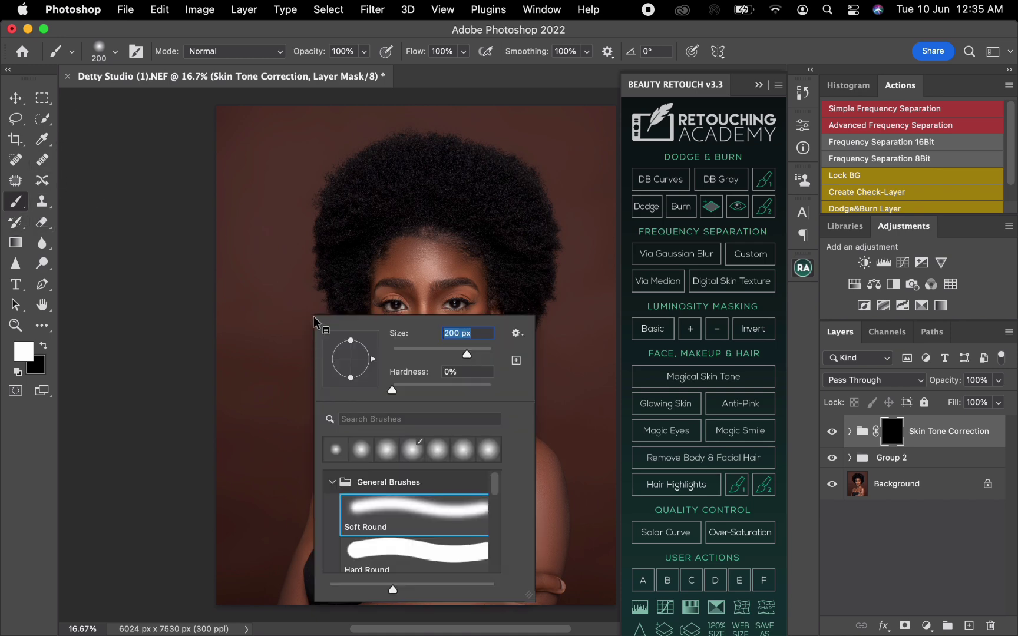
left_click(455, 372)
type("5")
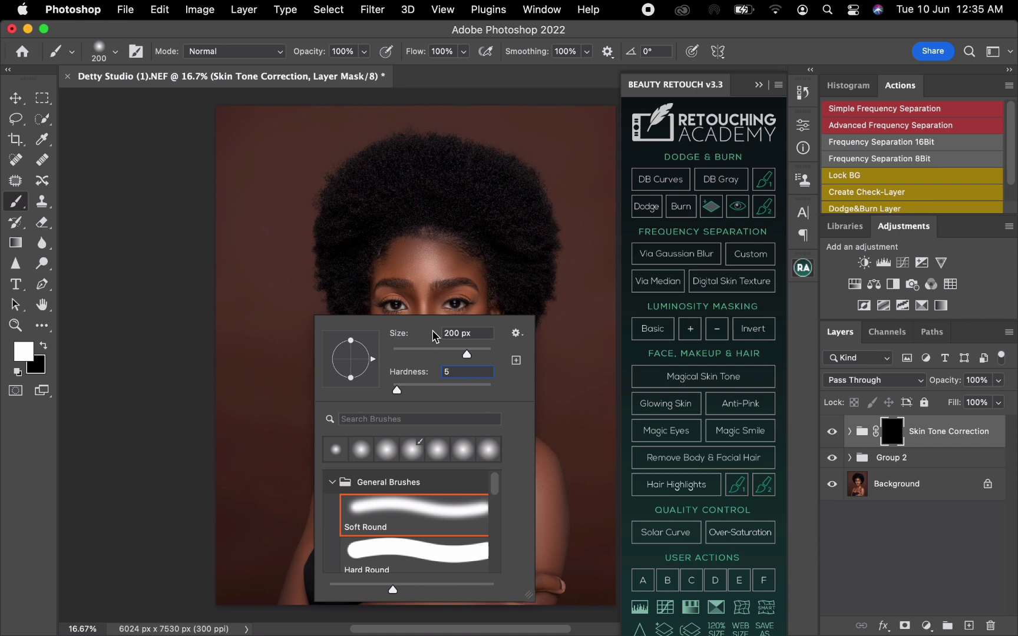
type("0")
key("Return")
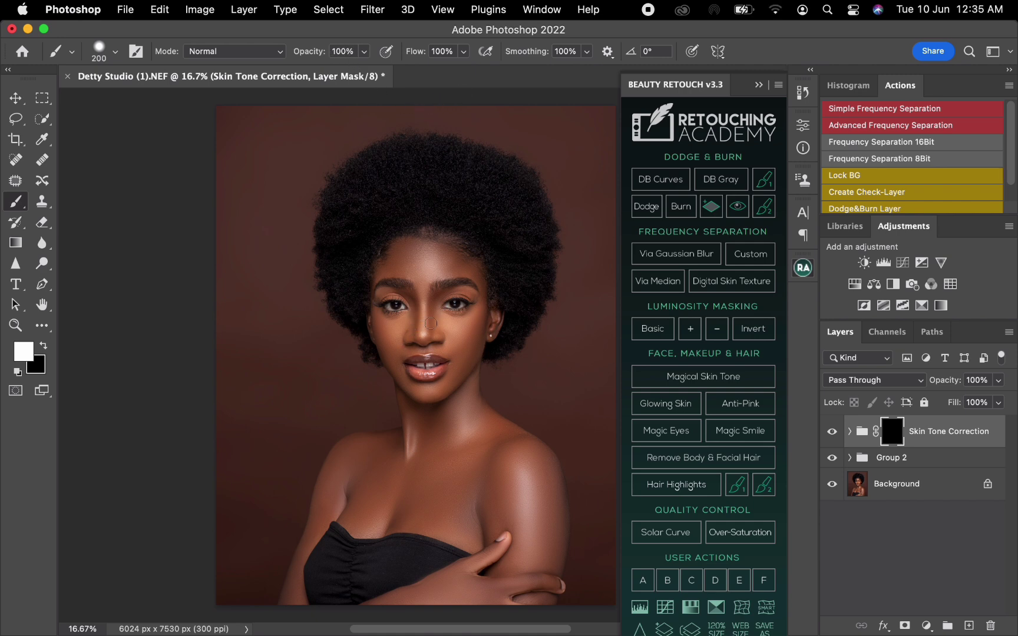
scroll(425, 326, "up", 2)
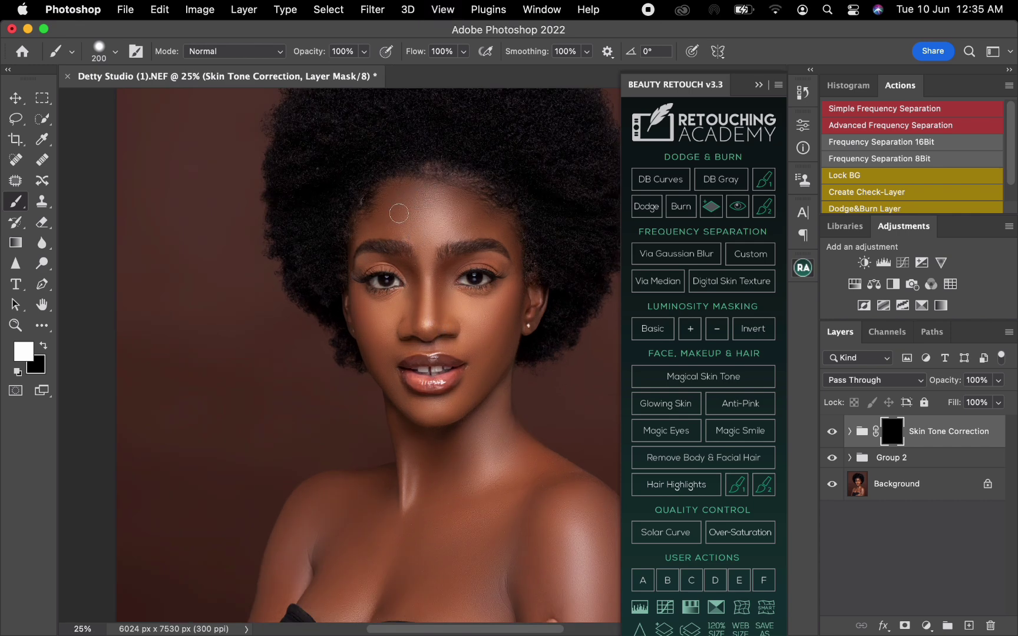
mouse_move(398, 213)
left_mouse_down()
mouse_move(367, 234)
mouse_move(394, 189)
mouse_move(358, 235)
mouse_move(358, 271)
mouse_move(386, 257)
mouse_move(369, 261)
mouse_move(412, 261)
mouse_move(388, 235)
mouse_move(401, 180)
mouse_move(450, 208)
mouse_move(431, 186)
mouse_move(461, 194)
mouse_move(464, 186)
mouse_move(397, 180)
mouse_move(467, 175)
mouse_move(500, 242)
mouse_move(450, 238)
mouse_move(431, 251)
mouse_move(450, 236)
mouse_move(444, 217)
mouse_move(419, 268)
mouse_move(404, 242)
mouse_move(426, 250)
mouse_move(426, 273)
mouse_move(432, 239)
mouse_move(479, 220)
mouse_move(428, 223)
mouse_move(483, 223)
mouse_move(414, 223)
mouse_move(376, 238)
mouse_move(475, 237)
mouse_move(472, 225)
mouse_move(365, 244)
mouse_move(385, 274)
mouse_move(356, 283)
mouse_move(358, 312)
mouse_move(354, 283)
mouse_move(348, 301)
mouse_move(392, 398)
mouse_move(405, 485)
left_mouse_up()
key("backslash")
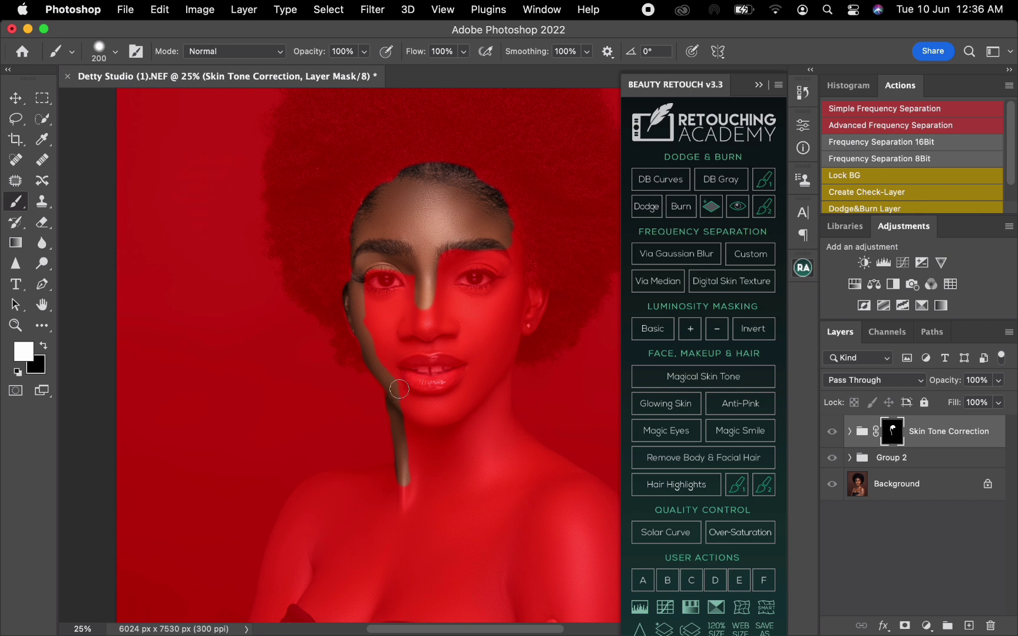
mouse_move(399, 388)
left_mouse_down()
mouse_move(412, 340)
mouse_move(467, 351)
mouse_move(476, 374)
mouse_move(450, 402)
mouse_move(415, 405)
mouse_move(402, 393)
mouse_move(409, 418)
mouse_move(455, 414)
mouse_move(475, 391)
mouse_move(465, 415)
mouse_move(541, 283)
mouse_move(526, 295)
mouse_move(503, 210)
mouse_move(509, 274)
mouse_move(471, 256)
mouse_move(439, 285)
mouse_move(440, 258)
mouse_move(494, 244)
mouse_move(448, 256)
mouse_move(439, 288)
mouse_move(469, 298)
mouse_move(503, 287)
mouse_move(520, 302)
mouse_move(488, 342)
mouse_move(503, 306)
mouse_move(488, 329)
mouse_move(483, 365)
mouse_move(473, 330)
mouse_move(426, 329)
mouse_move(380, 356)
mouse_move(361, 292)
mouse_move(409, 277)
mouse_move(407, 336)
mouse_move(389, 312)
mouse_move(382, 361)
mouse_move(484, 303)
mouse_move(473, 326)
left_mouse_up()
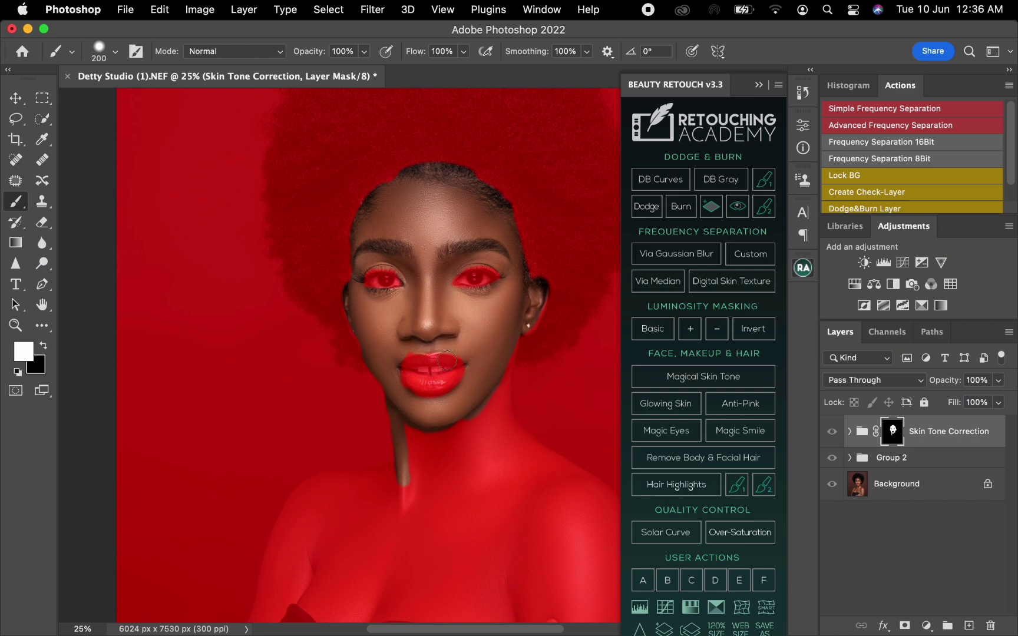
Paint past the neck edge onto the background in the mask, and mask that spill out again with black
mouse_move(385, 436)
left_mouse_down()
mouse_move(361, 427)
mouse_move(392, 449)
left_mouse_up()
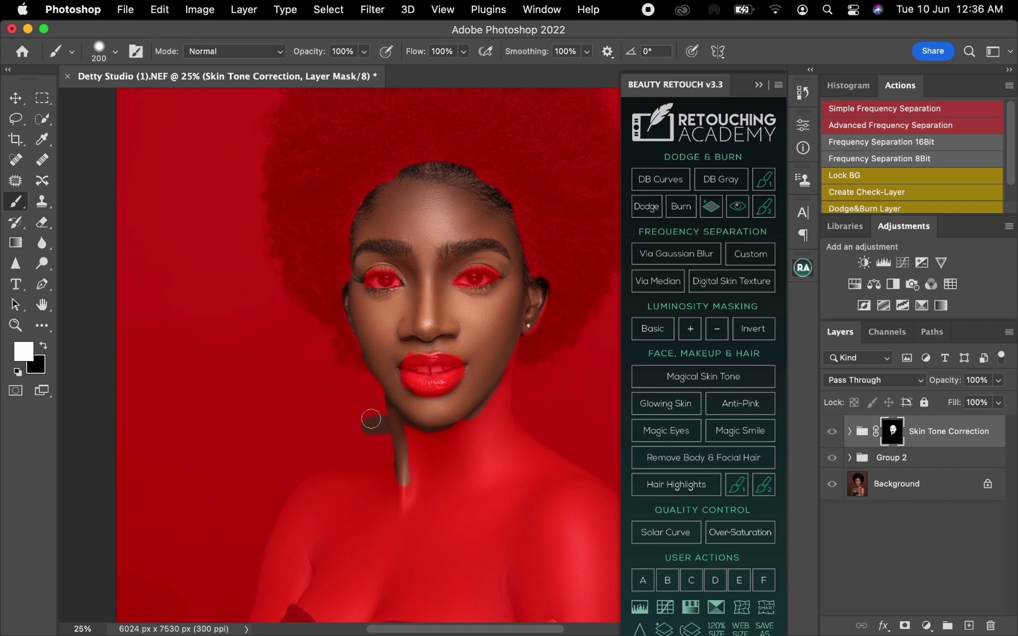
left_click(44, 345)
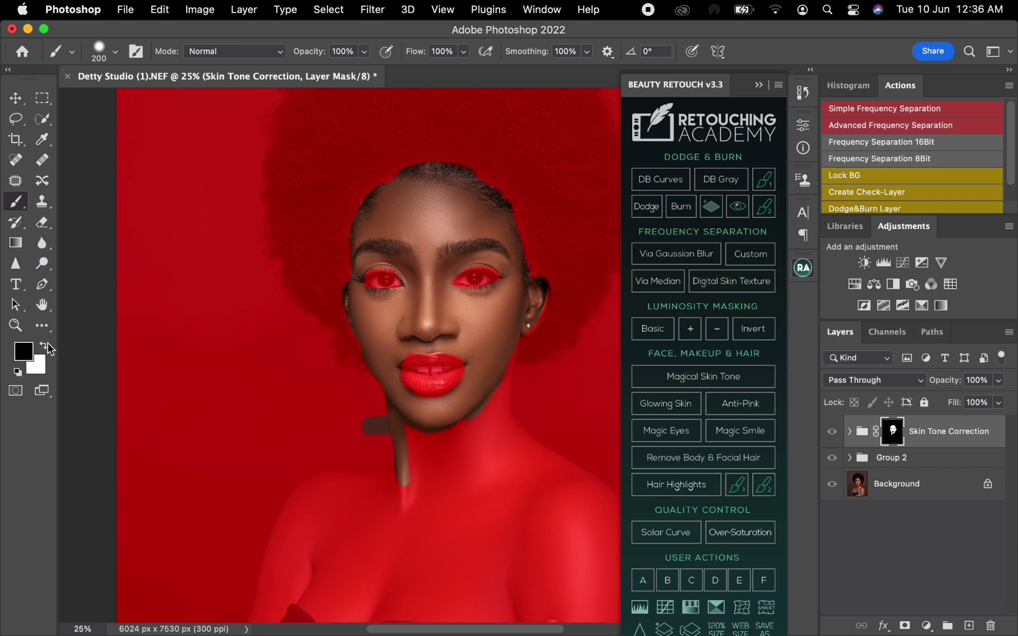
mouse_move(376, 423)
left_mouse_down()
mouse_move(380, 441)
mouse_move(353, 421)
left_mouse_up()
left_click(43, 347)
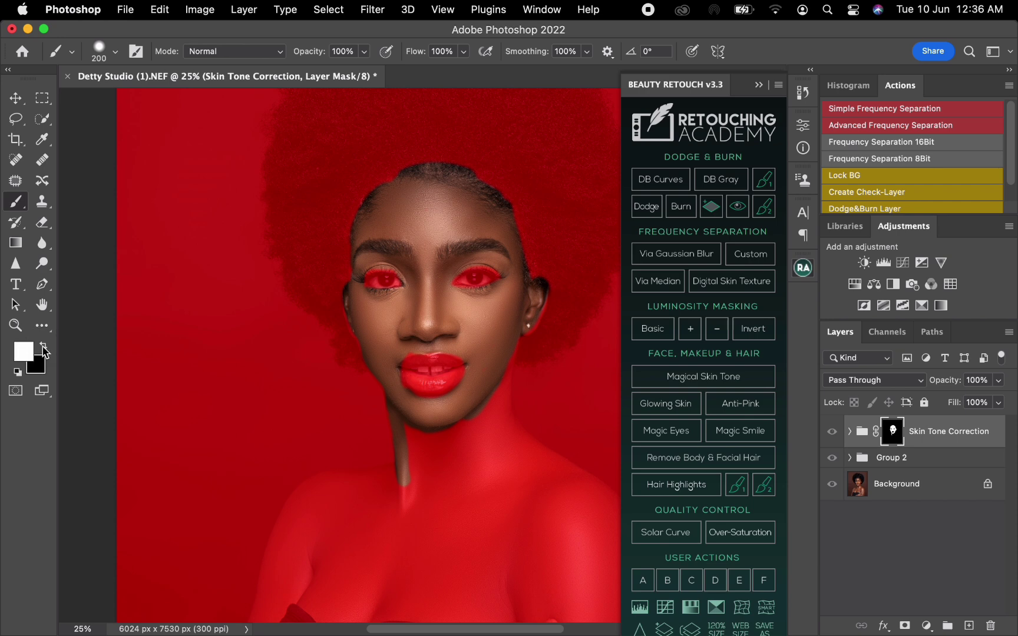
Paint the mask white over the neck, upper chest and the shoulder farther from the raised hand, enlarging the brush to 300 px
mouse_move(456, 452)
left_mouse_down()
mouse_move(419, 457)
mouse_move(414, 429)
mouse_move(413, 491)
mouse_move(408, 419)
mouse_move(418, 445)
mouse_move(445, 438)
mouse_move(440, 445)
mouse_move(453, 434)
mouse_move(427, 434)
mouse_move(463, 424)
mouse_move(477, 401)
mouse_move(477, 427)
mouse_move(451, 423)
mouse_move(476, 415)
mouse_move(487, 434)
mouse_move(506, 342)
mouse_move(494, 390)
mouse_move(485, 364)
mouse_move(487, 413)
mouse_move(531, 300)
left_mouse_up()
mouse_move(493, 392)
left_mouse_down()
mouse_move(502, 425)
mouse_move(502, 391)
mouse_move(528, 468)
mouse_move(492, 466)
mouse_move(498, 450)
mouse_move(460, 490)
left_mouse_up()
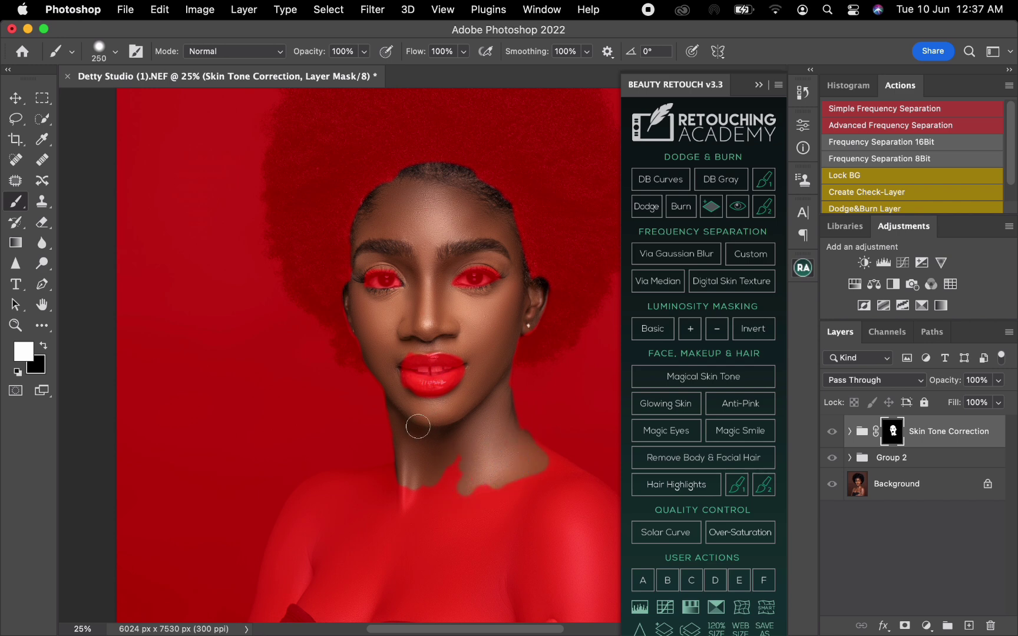
key("bracketright")
mouse_move(374, 477)
left_mouse_down()
mouse_move(303, 501)
mouse_move(275, 576)
mouse_move(287, 534)
mouse_move(314, 537)
mouse_move(307, 571)
mouse_move(296, 576)
mouse_move(329, 583)
mouse_move(313, 563)
mouse_move(396, 544)
mouse_move(368, 521)
mouse_move(347, 530)
mouse_move(324, 508)
mouse_move(453, 496)
mouse_move(354, 504)
mouse_move(318, 519)
mouse_move(465, 463)
mouse_move(387, 549)
mouse_move(512, 517)
mouse_move(407, 522)
mouse_move(443, 499)
left_mouse_up()
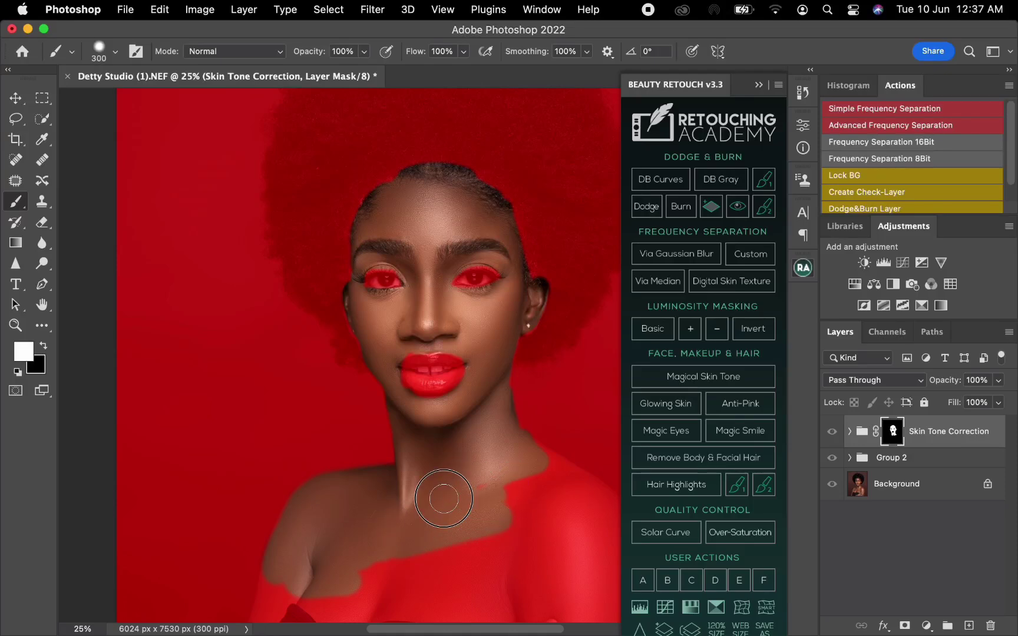
Reveal the correction down the arm beside the dress with a 150 px brush, and mask out the overspill along its outer edge with black
left_click_drag(382, 416, 362, 339)
key("bracketleft")
key("bracketleft")
key("bracketleft")
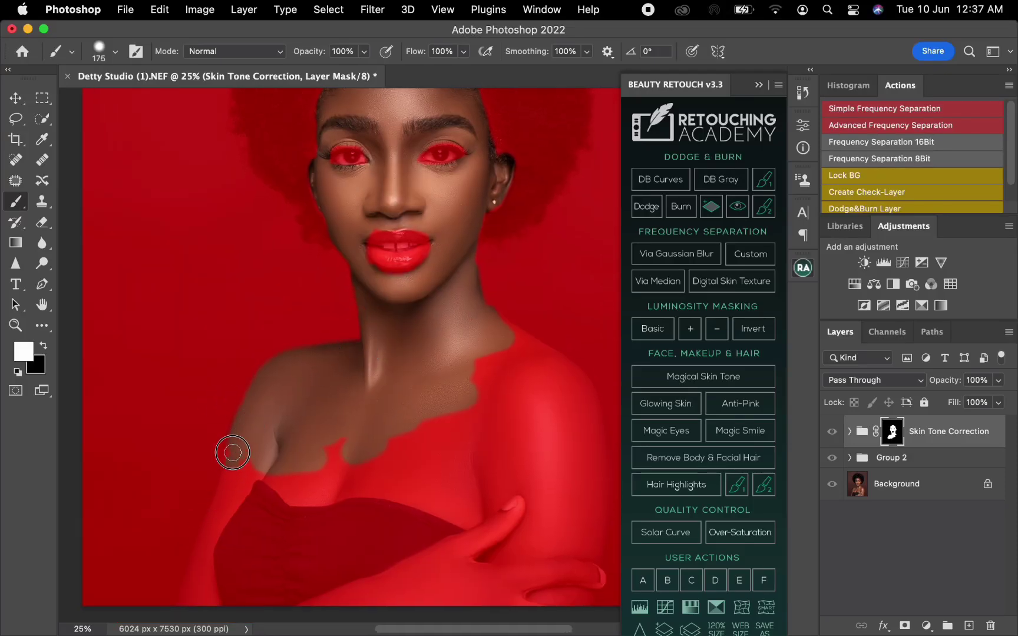
key("bracketleft")
mouse_move(227, 495)
left_mouse_down()
mouse_move(255, 465)
mouse_move(249, 454)
mouse_move(206, 547)
mouse_move(215, 609)
mouse_move(203, 587)
mouse_move(194, 612)
mouse_move(199, 588)
mouse_move(181, 615)
mouse_move(234, 440)
mouse_move(231, 469)
left_mouse_up()
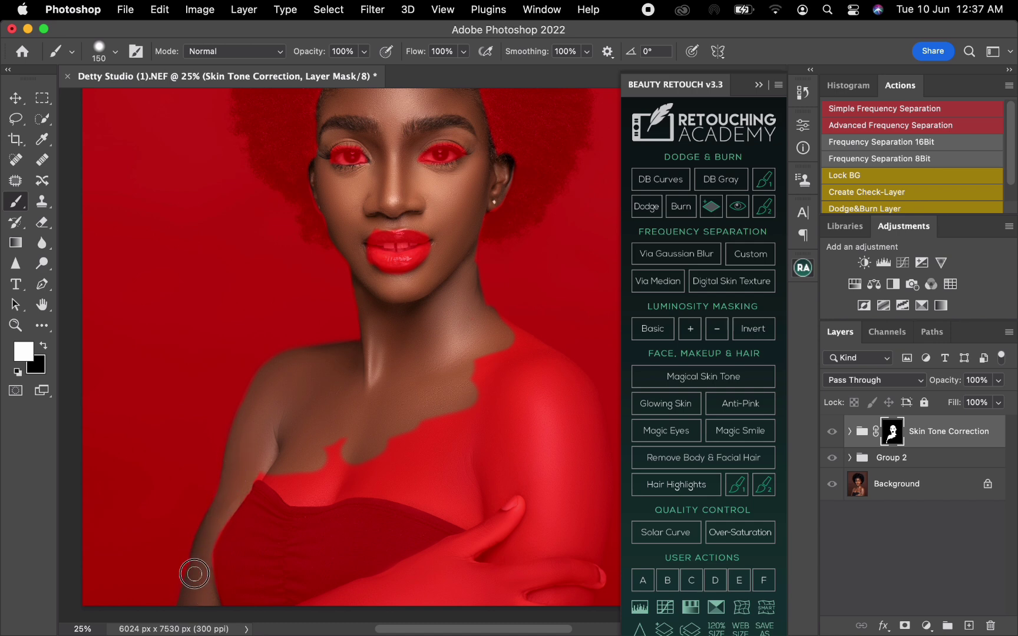
key("x")
left_click_drag(181, 555, 204, 498)
Paint white along the dress neckline and over the rest of the chest, the other shoulder and upper arm, enlarging the brush to 300 px
mouse_move(264, 471)
left_mouse_down()
mouse_move(292, 500)
mouse_move(370, 488)
mouse_move(434, 500)
mouse_move(398, 493)
mouse_move(496, 532)
left_mouse_up()
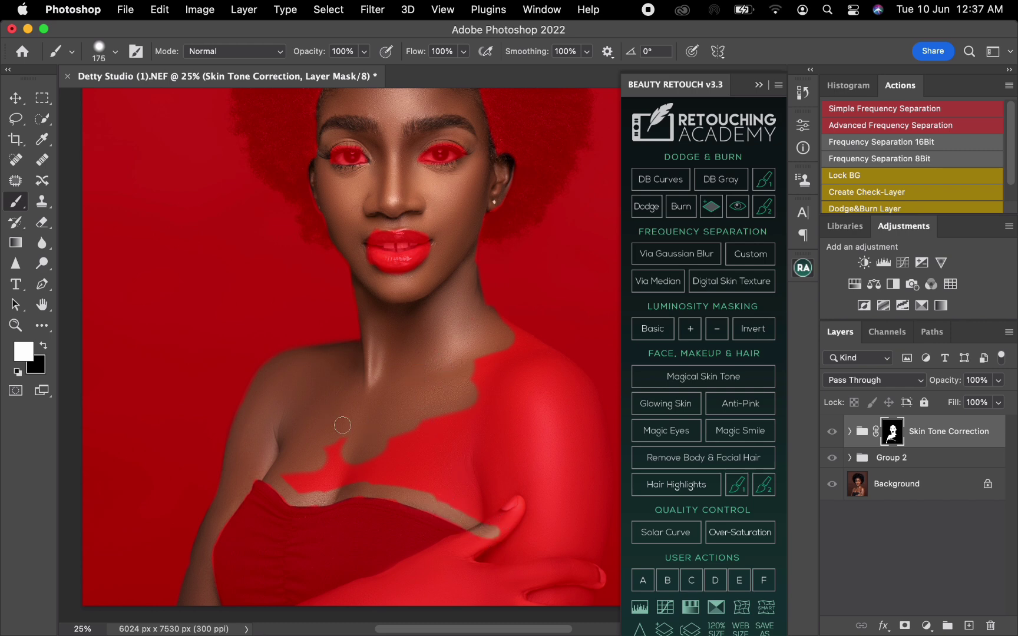
mouse_move(291, 471)
left_mouse_down()
mouse_move(338, 485)
mouse_move(327, 477)
mouse_move(373, 460)
mouse_move(325, 449)
mouse_move(333, 456)
mouse_move(310, 488)
mouse_move(379, 476)
mouse_move(454, 495)
mouse_move(441, 477)
mouse_move(404, 480)
mouse_move(483, 504)
mouse_move(485, 473)
mouse_move(463, 480)
mouse_move(422, 453)
mouse_move(381, 446)
mouse_move(431, 468)
mouse_move(452, 444)
mouse_move(406, 422)
mouse_move(457, 442)
mouse_move(519, 439)
mouse_move(521, 475)
mouse_move(468, 463)
mouse_move(486, 411)
mouse_move(451, 373)
mouse_move(488, 412)
mouse_move(517, 418)
mouse_move(521, 386)
mouse_move(496, 348)
mouse_move(524, 354)
mouse_move(520, 345)
mouse_move(493, 328)
mouse_move(459, 400)
left_mouse_up()
key("bracketright")
key("bracketright")
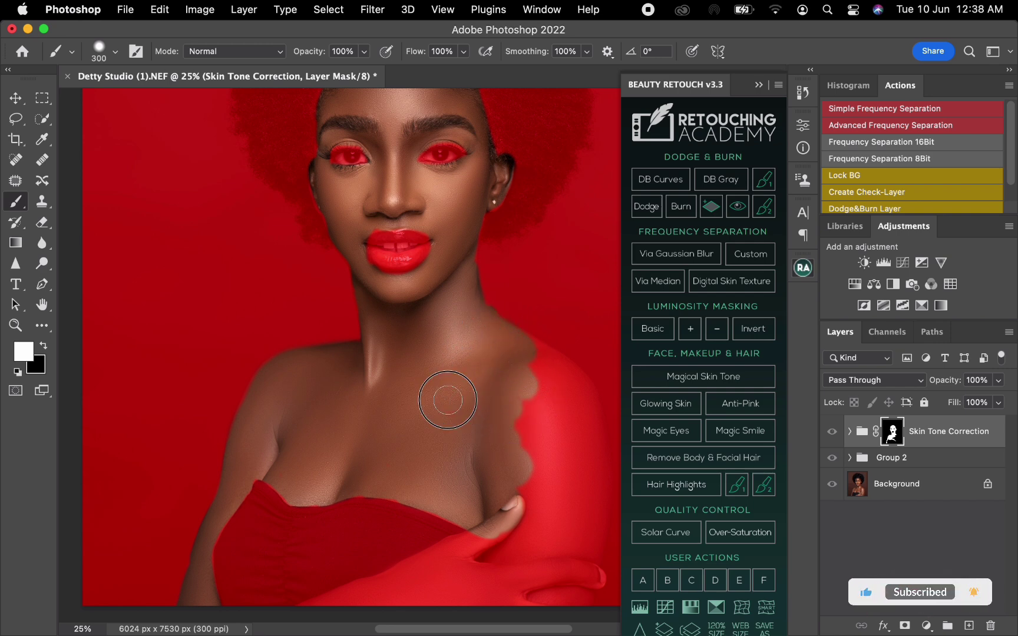
mouse_move(553, 365)
left_mouse_down()
mouse_move(527, 348)
mouse_move(559, 367)
mouse_move(584, 403)
mouse_move(590, 511)
mouse_move(579, 600)
mouse_move(569, 603)
mouse_move(564, 550)
mouse_move(572, 497)
mouse_move(564, 525)
mouse_move(551, 395)
mouse_move(537, 371)
mouse_move(529, 390)
mouse_move(549, 391)
mouse_move(575, 460)
mouse_move(539, 400)
mouse_move(530, 440)
mouse_move(557, 552)
mouse_move(541, 538)
mouse_move(525, 411)
mouse_move(538, 564)
mouse_move(510, 484)
mouse_move(393, 555)
left_mouse_up()
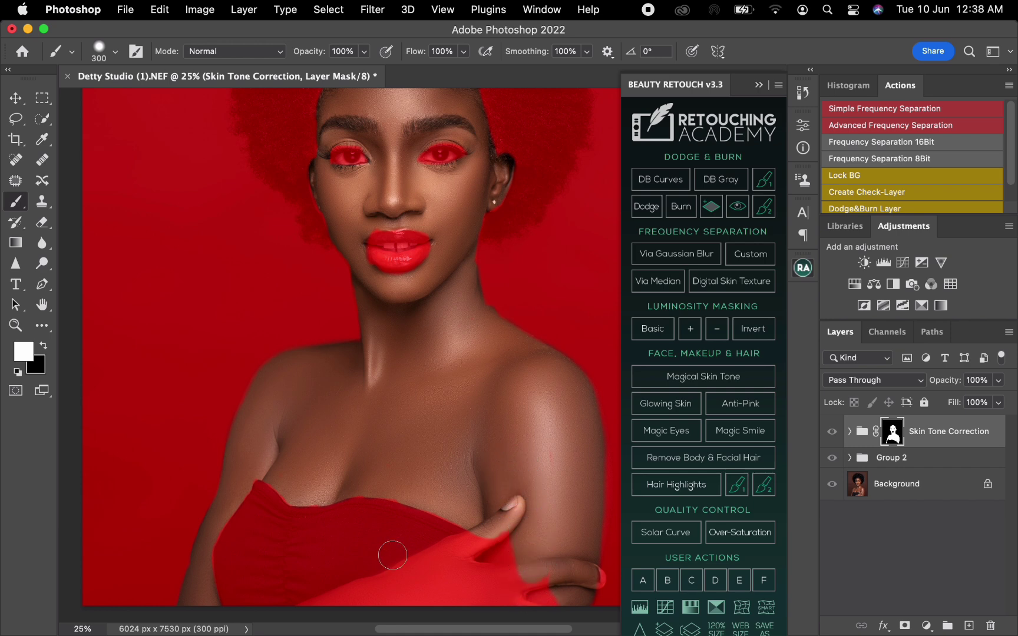
Paint the mask white over the forearm, hand and fingertips, reducing the brush to 150 px, and touch up the skin along the dress edge
mouse_move(313, 613)
left_mouse_down()
mouse_move(302, 601)
mouse_move(383, 587)
mouse_move(483, 548)
mouse_move(421, 595)
mouse_move(518, 595)
mouse_move(502, 590)
mouse_move(495, 609)
mouse_move(502, 590)
left_mouse_up()
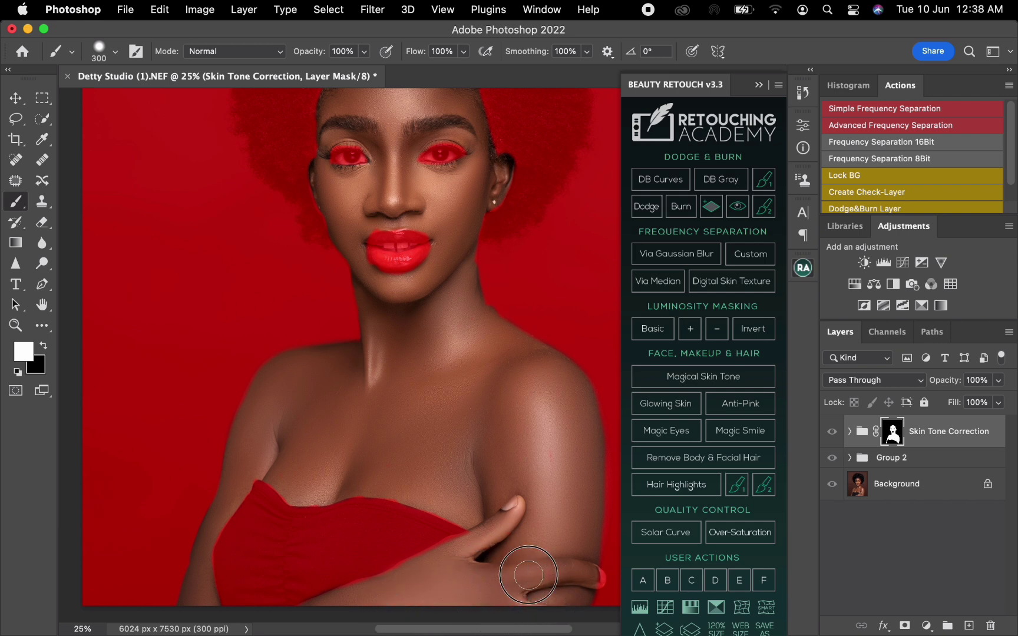
key("bracketleft")
left_click_drag(597, 583, 590, 566)
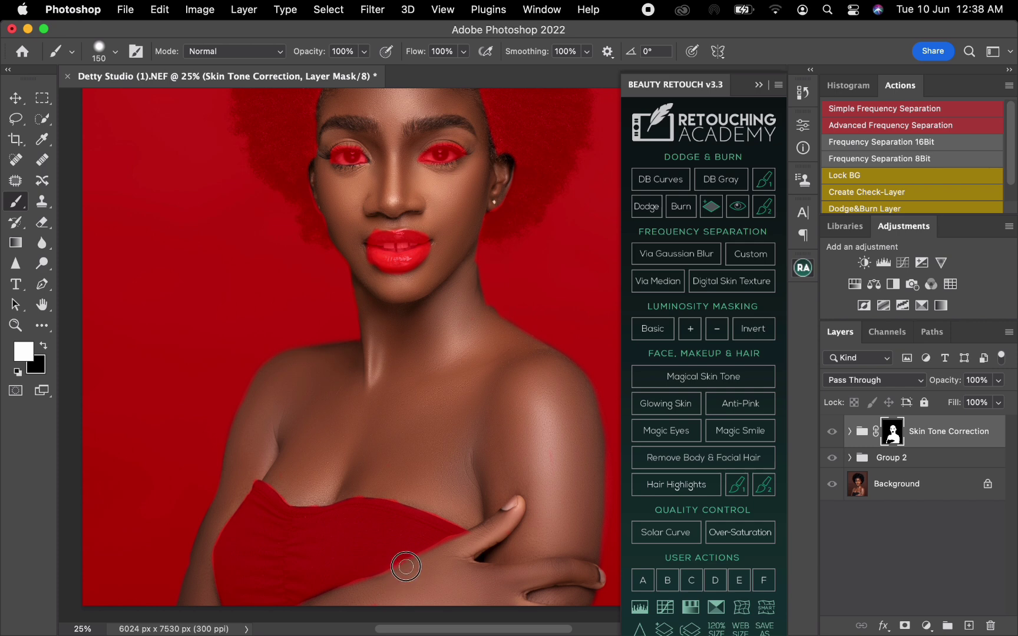
left_click_drag(341, 598, 529, 507)
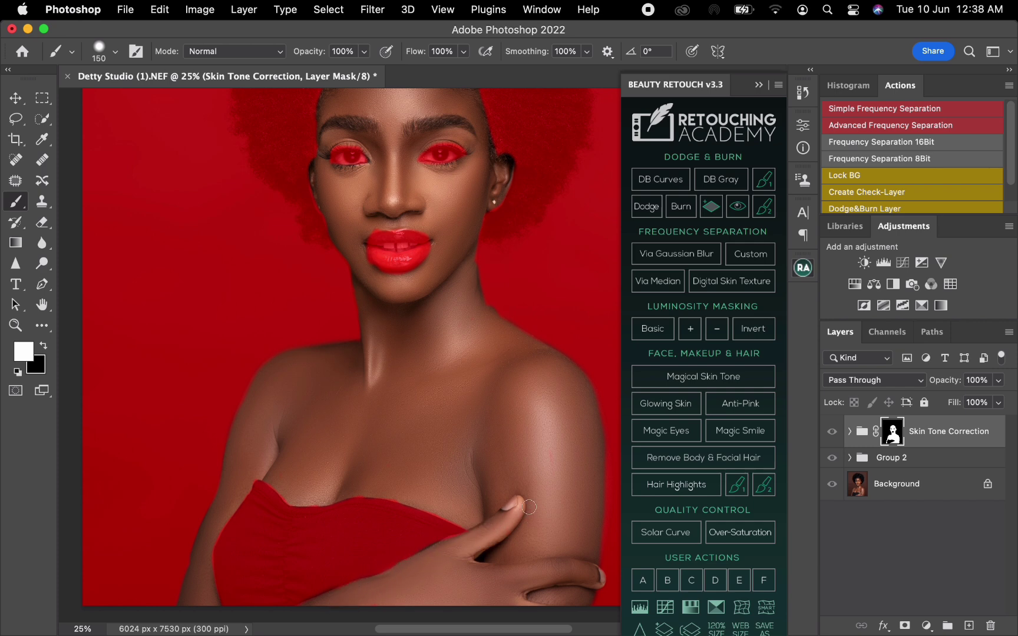
mouse_move(397, 497)
left_mouse_down()
mouse_move(352, 488)
mouse_move(377, 485)
left_mouse_up()
Mask the correction off the edge of the lips with black, and restore white as the foreground color
left_click(43, 347)
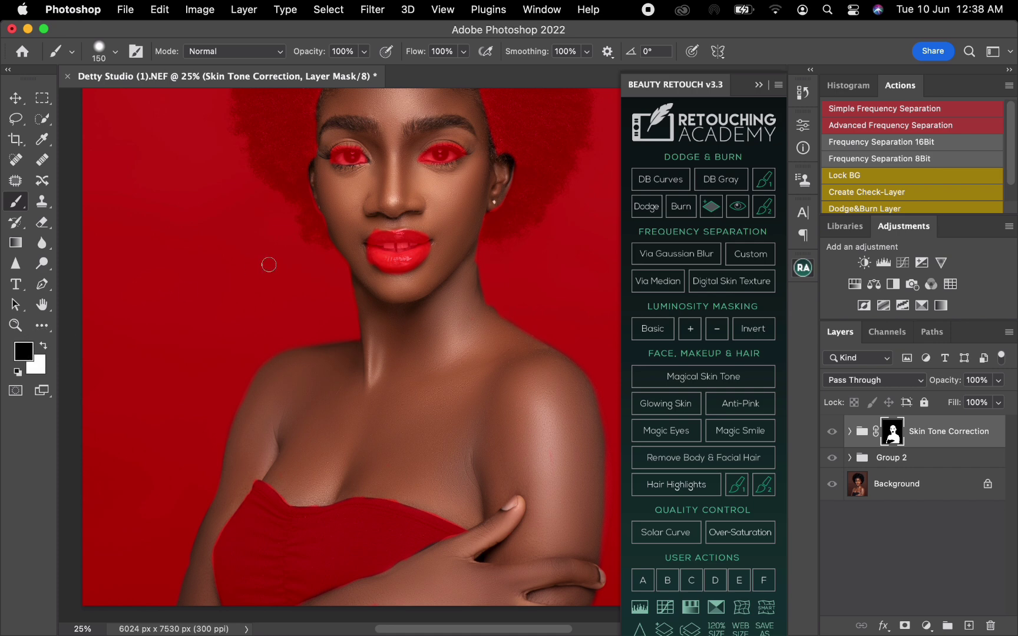
mouse_move(370, 244)
left_mouse_down()
mouse_move(367, 269)
mouse_move(357, 259)
mouse_move(371, 275)
left_mouse_up()
left_click(46, 350)
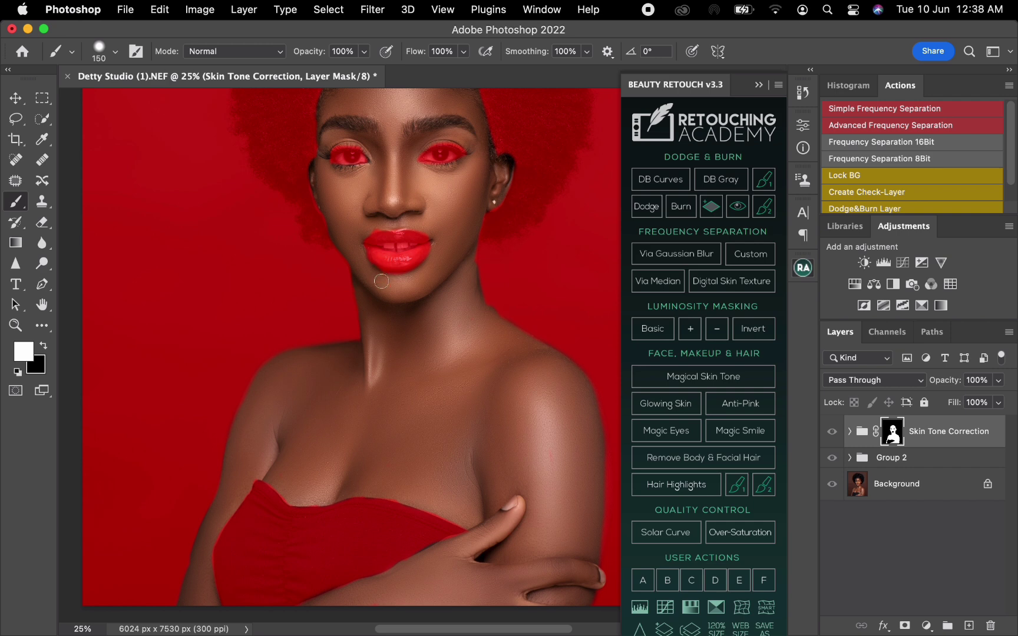
Hide the mask overlay and toggle the Skin Tone Correction group to compare the skin before and after
scroll(364, 314, "down", 2)
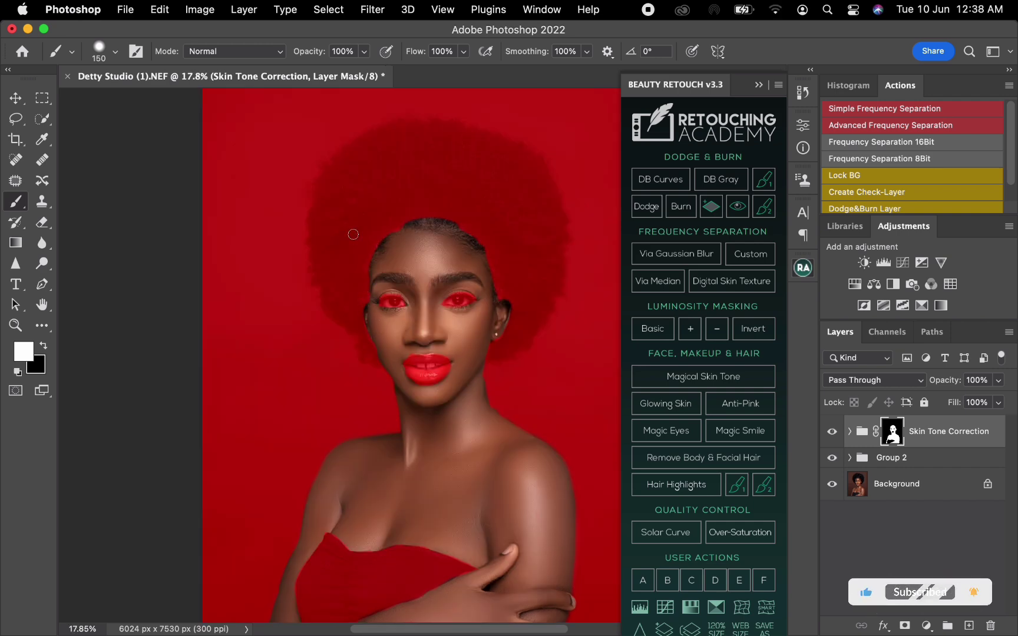
key("backslash")
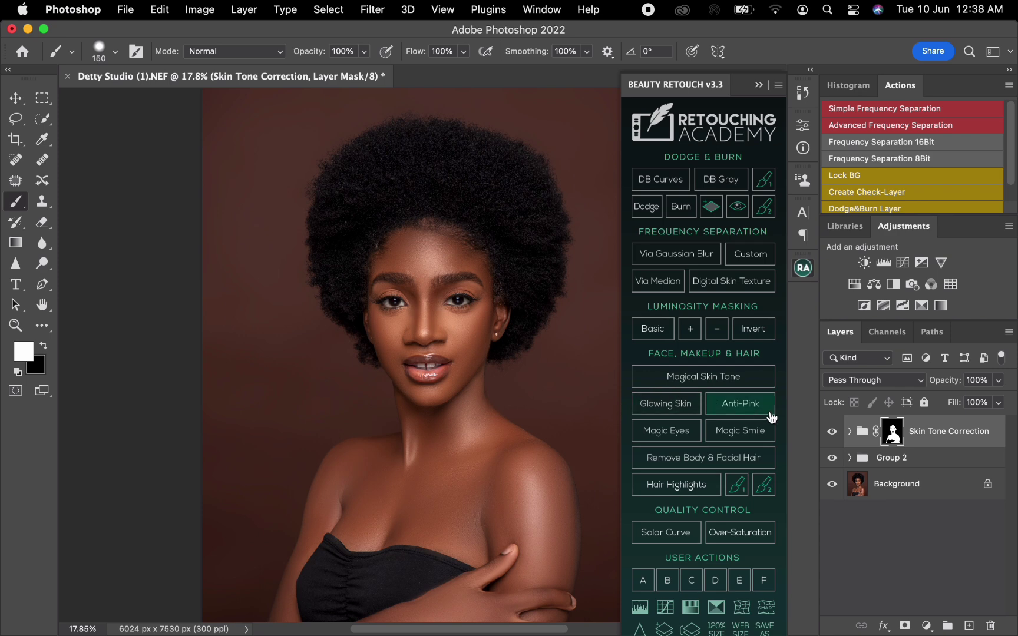
left_click(833, 435)
left_click(832, 434)
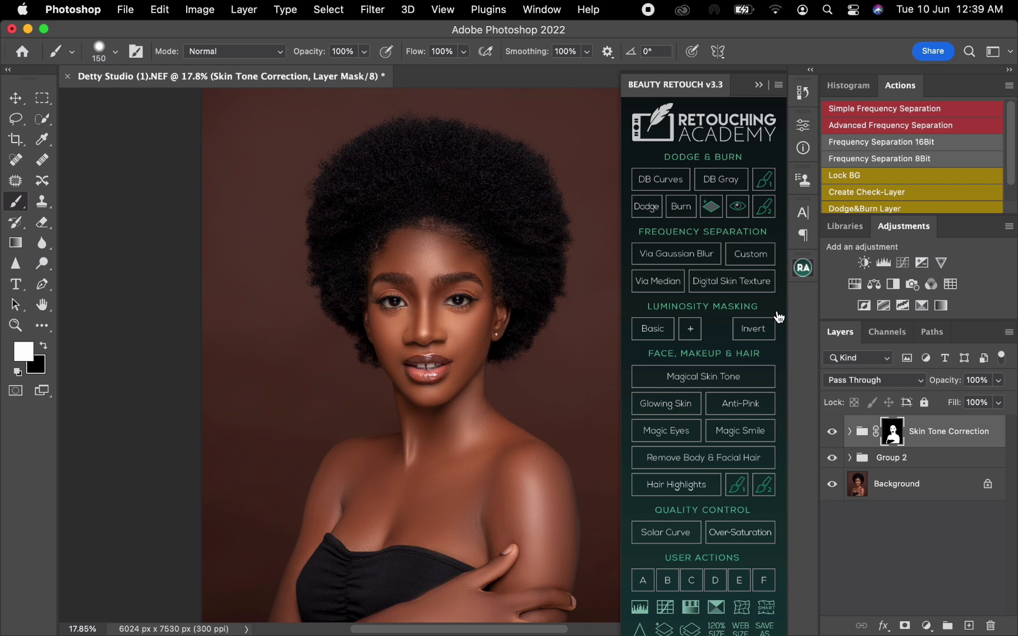
Select the cheeks, sides of the nose and central forehead with the Lasso tool, and feather the selection by 77 pixels
key("l")
mouse_move(484, 313)
left_mouse_down()
mouse_move(474, 347)
mouse_move(390, 352)
mouse_move(376, 334)
mouse_move(377, 312)
mouse_move(392, 300)
mouse_move(406, 303)
mouse_move(415, 343)
mouse_move(439, 343)
mouse_move(436, 310)
mouse_move(482, 305)
left_mouse_up()
mouse_move(412, 277)
left_mouse_down()
mouse_move(409, 234)
mouse_move(445, 247)
mouse_move(426, 291)
left_mouse_up()
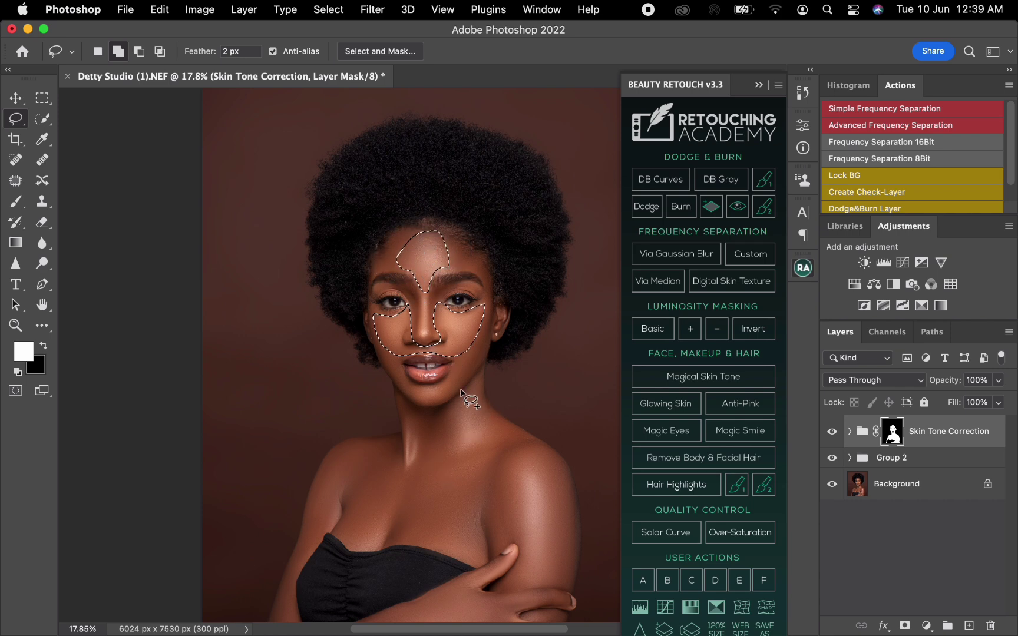
right_click(421, 330)
left_click(451, 316)
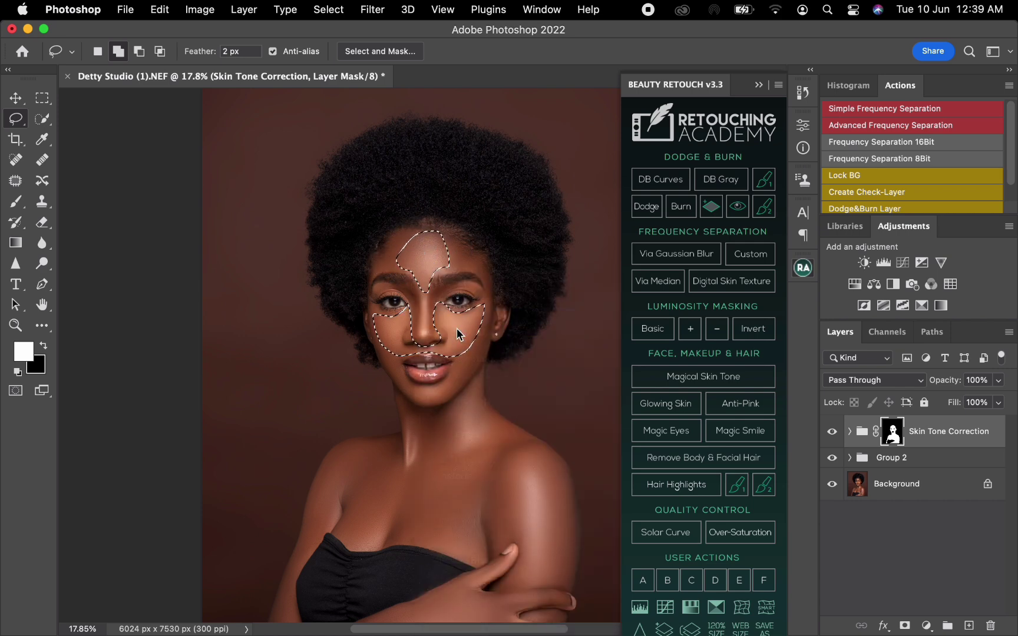
type("77")
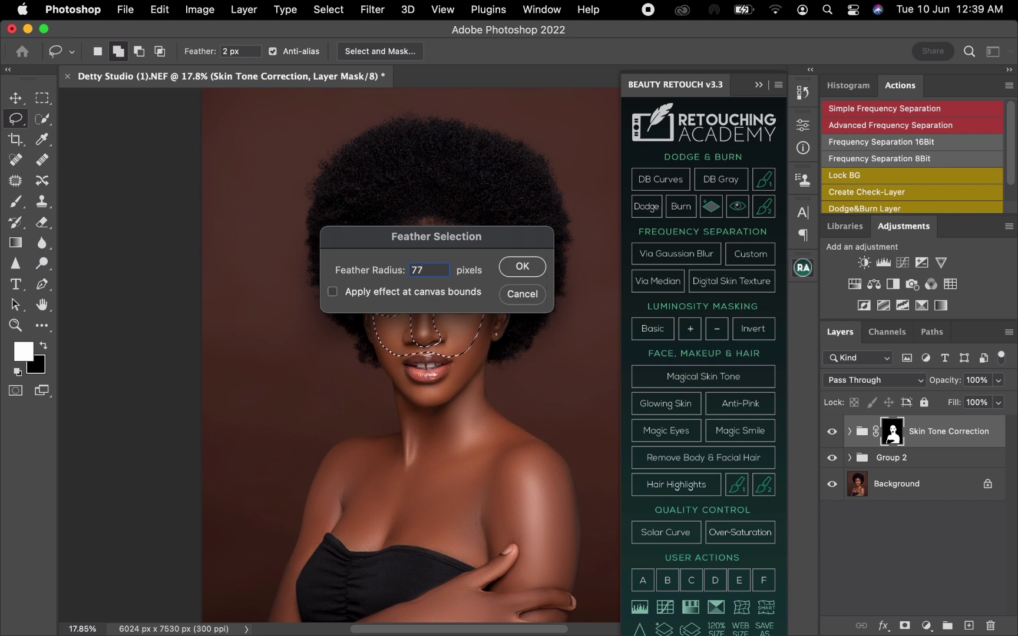
left_click(522, 266)
Add a Curves adjustment for the selected face areas and darken the midtones with a point at input 133, output 124
left_click(902, 262)
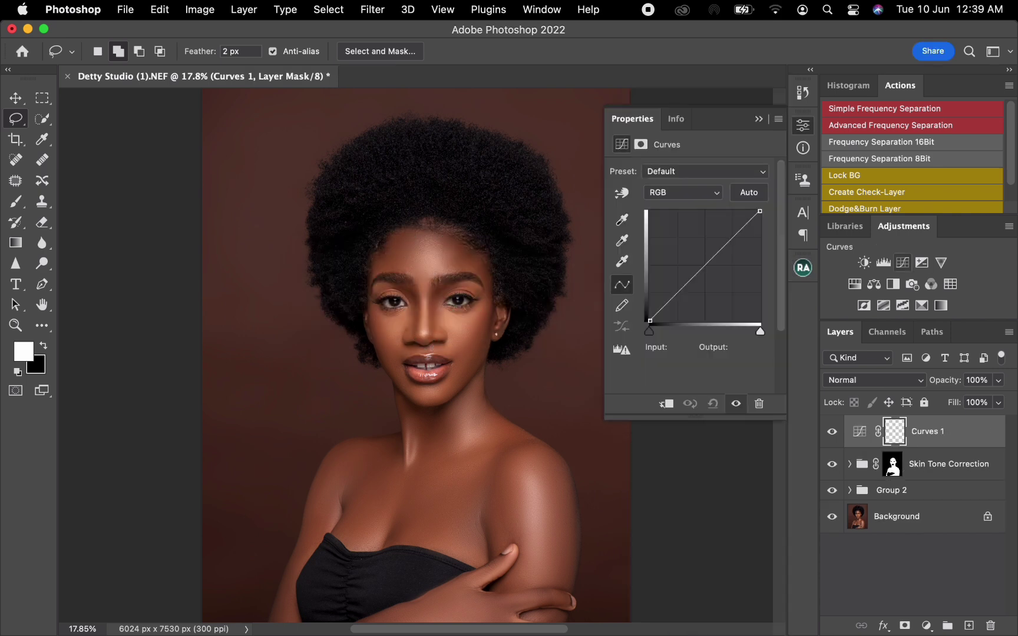
left_click(706, 268)
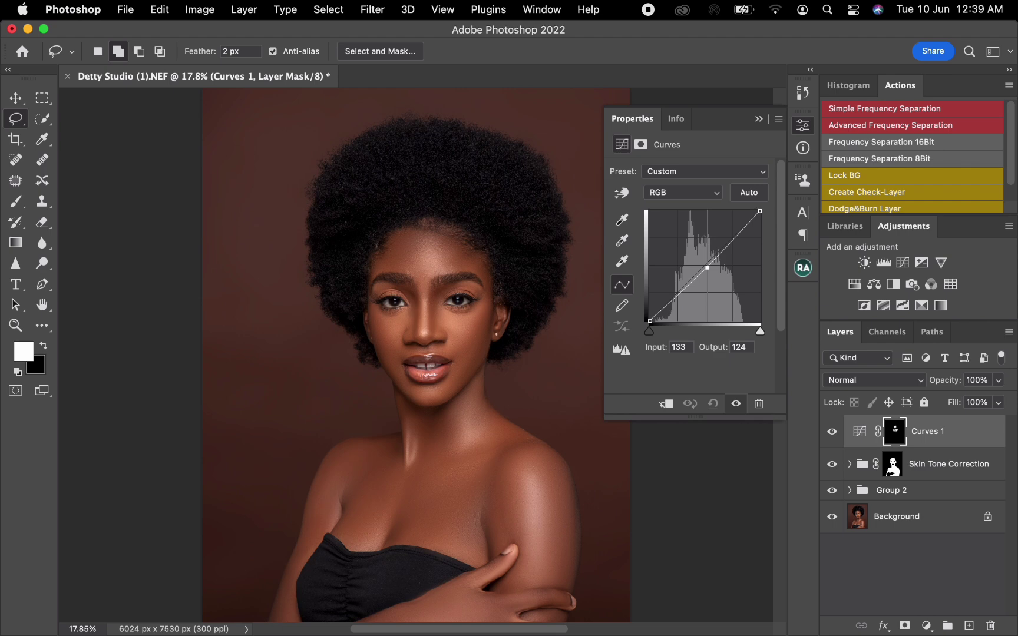
left_click(758, 119)
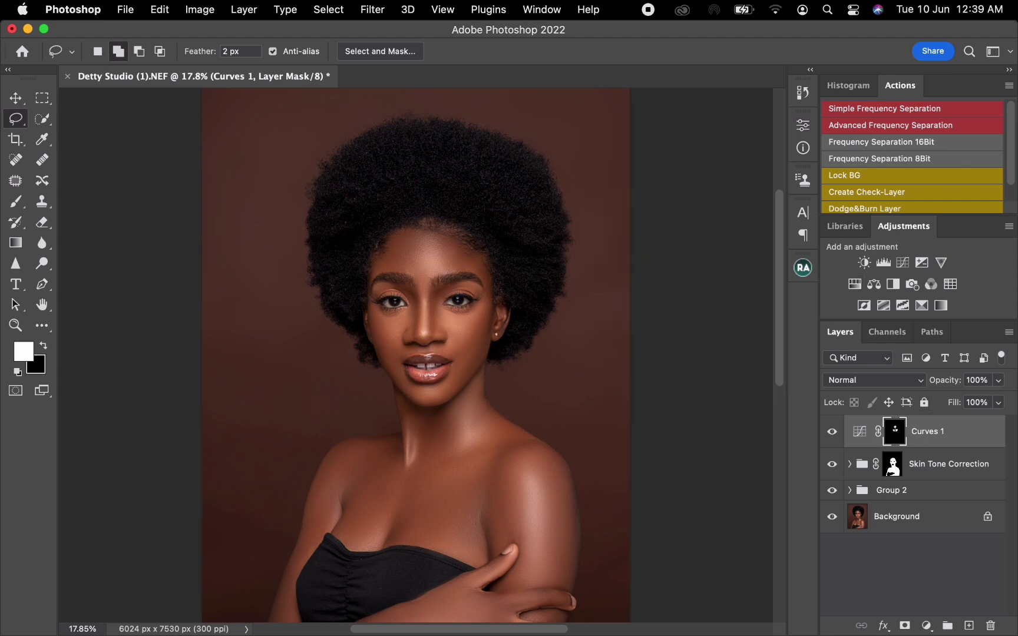
Move the Curves 1 layer below Skin Tone Correction and group the two together
left_click_drag(924, 433, 924, 478)
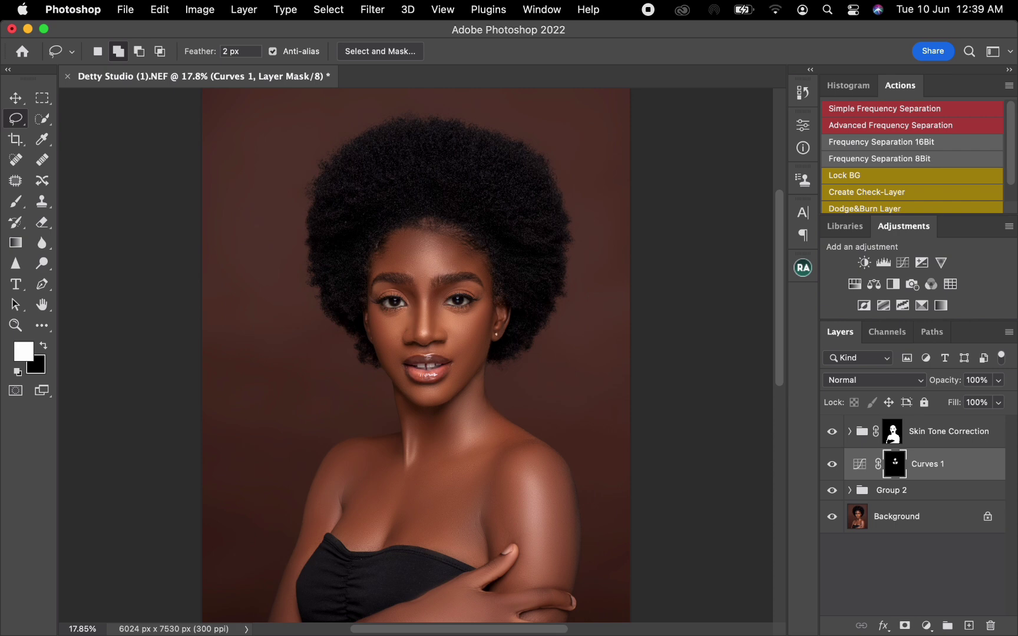
left_click(948, 432, "shift")
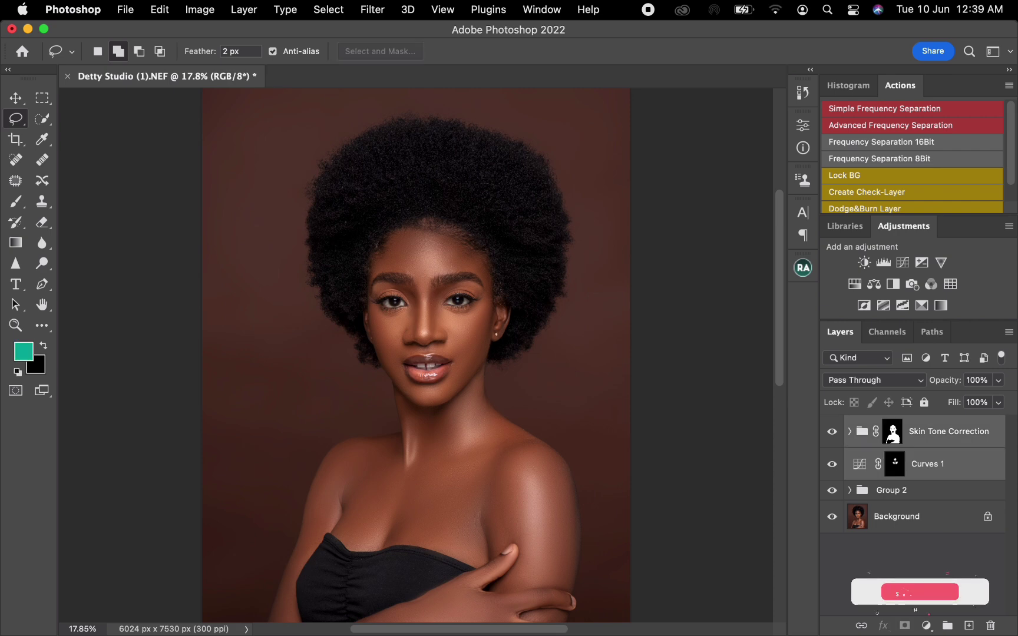
key("super+g")
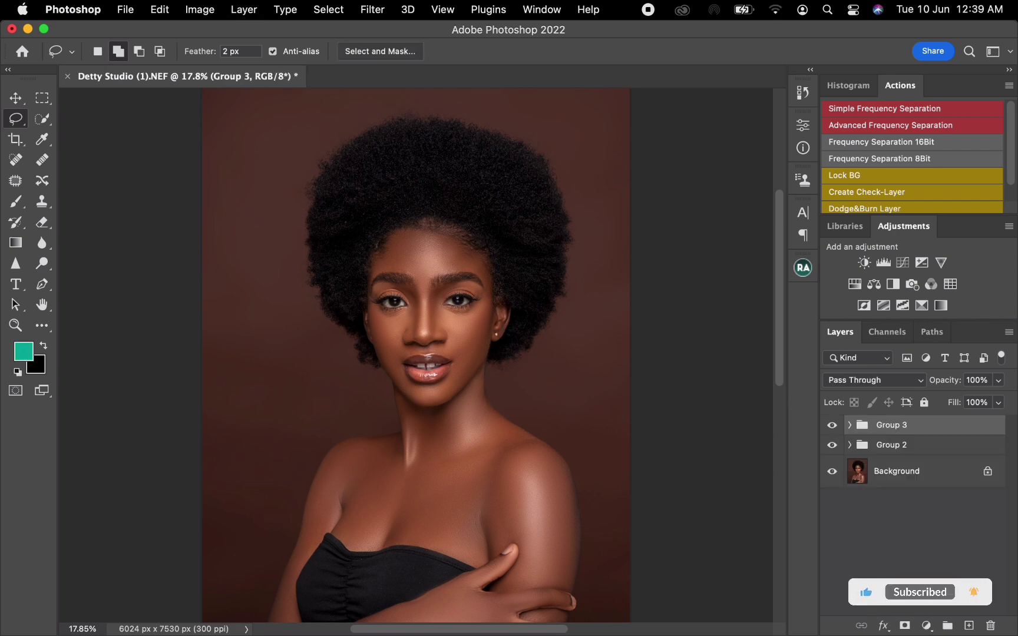